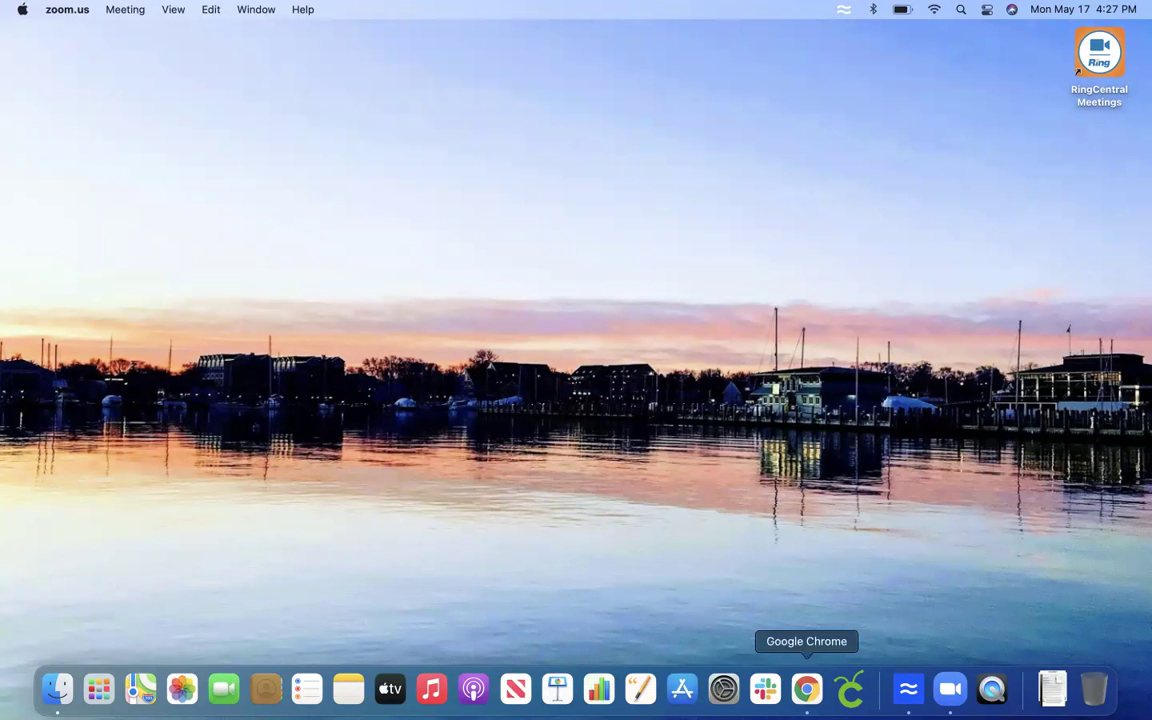
Switch to Google Chrome and open the KW Marketplace from the Command dashboard.
click(806, 688)
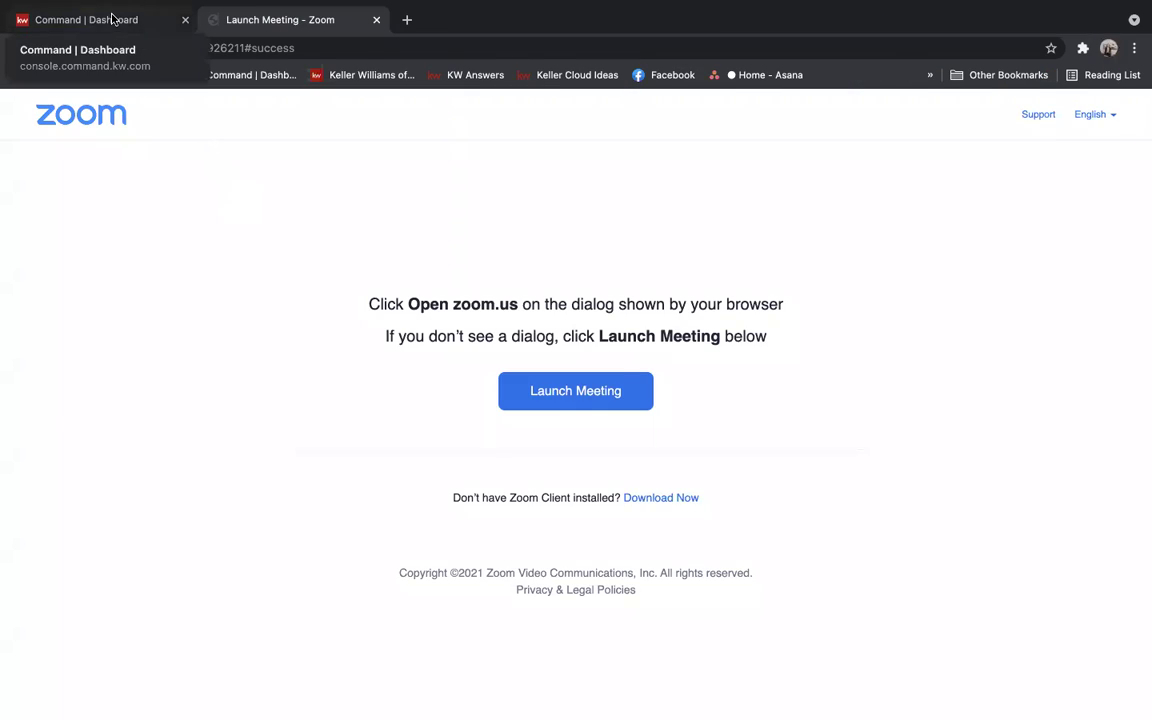
click(110, 19)
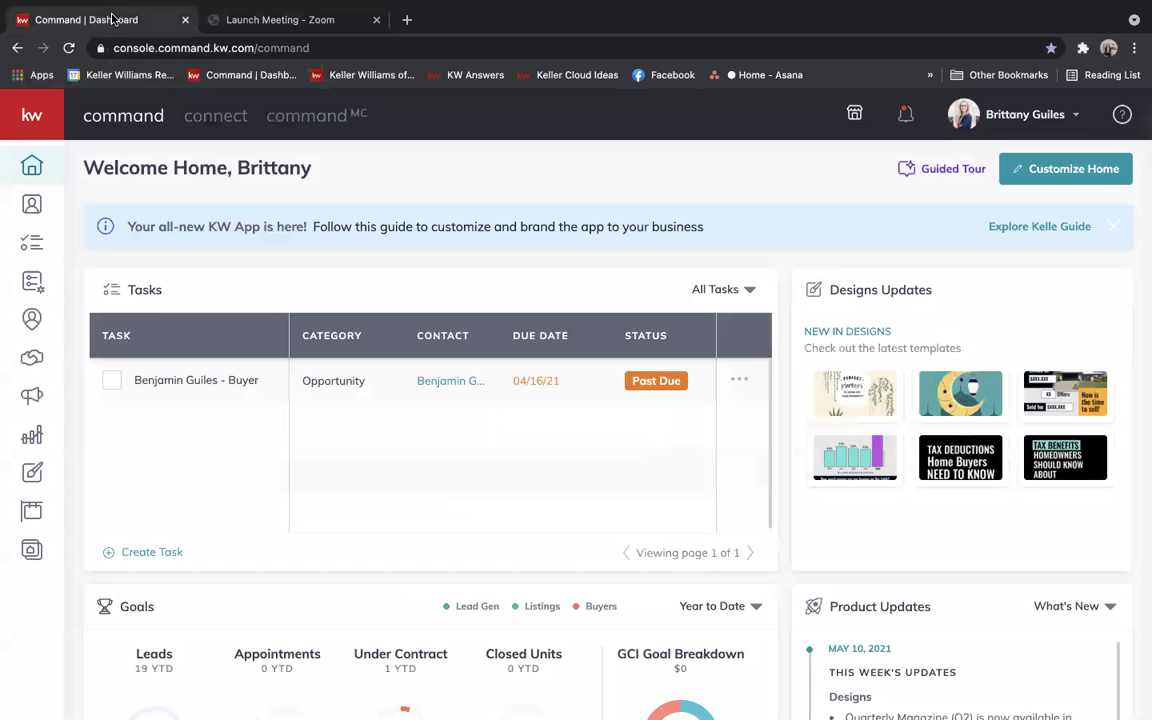
click(855, 116)
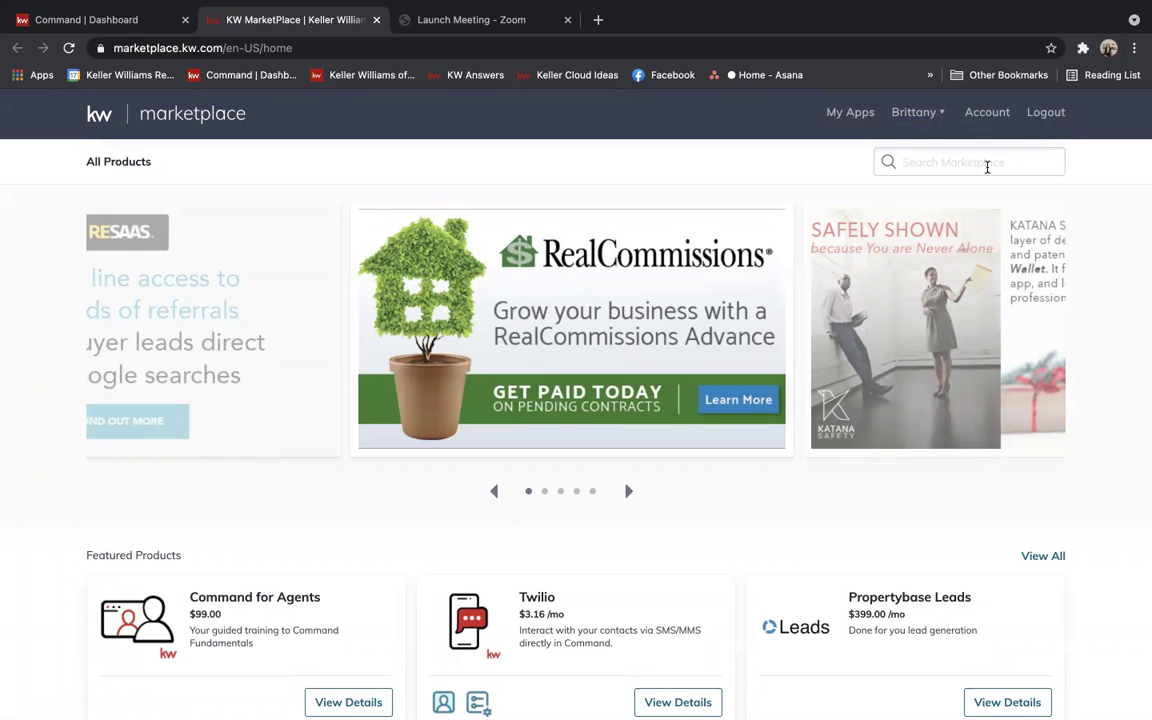
Search the Marketplace for "Homekeepr" and open the HomeKeepr product page.
text(Homekeepr)
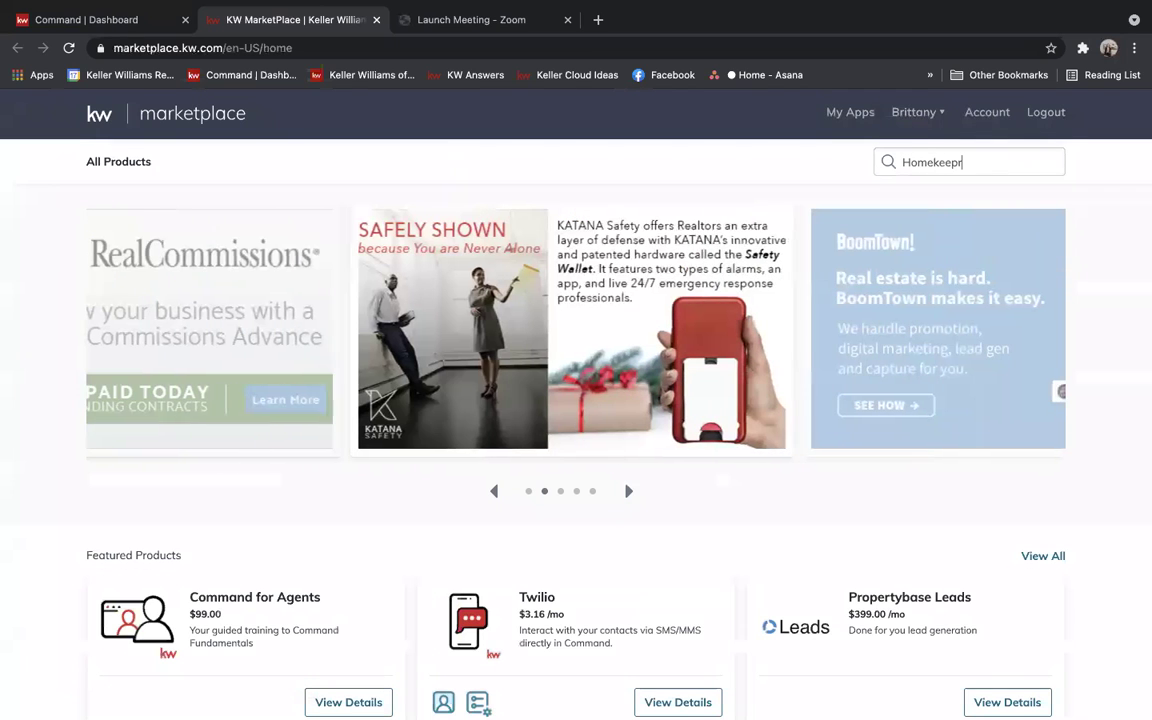
drag(1003, 161, 890, 161)
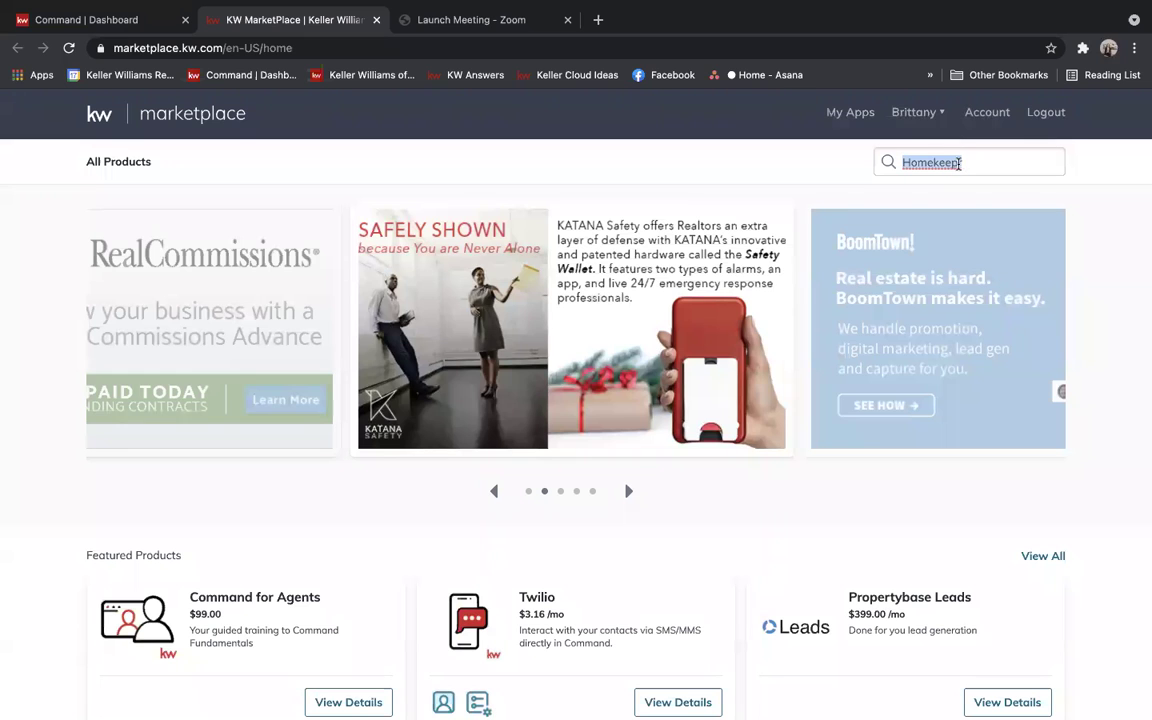
key(Return)
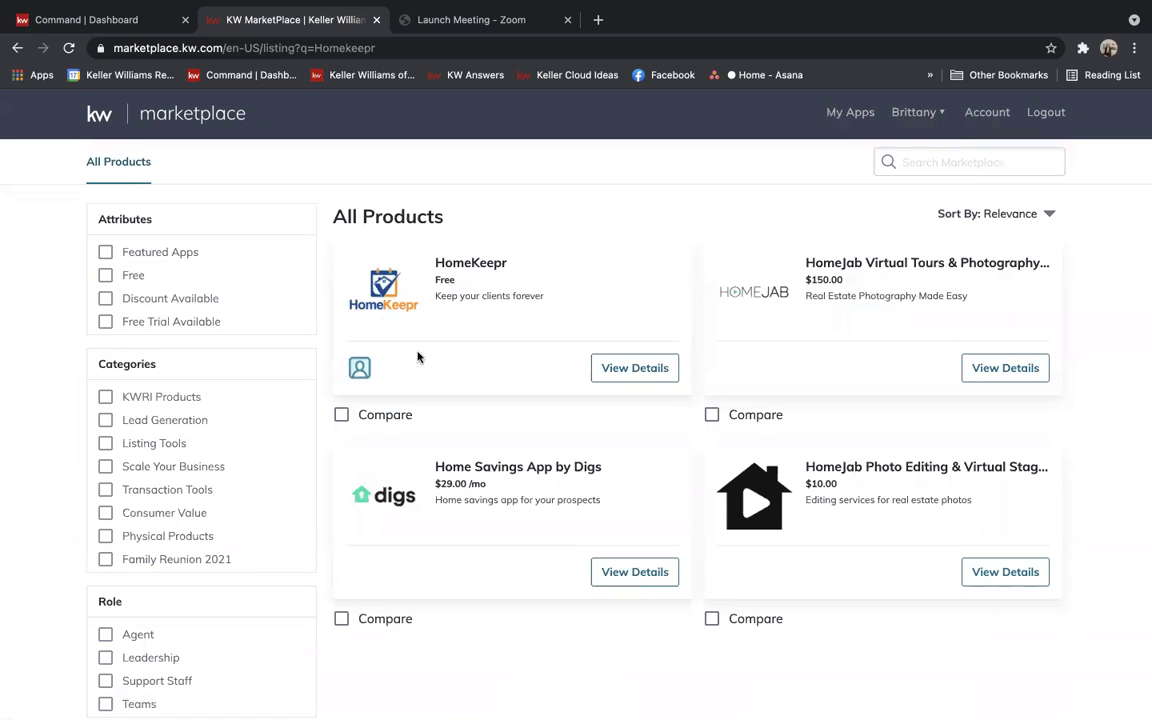
click(465, 266)
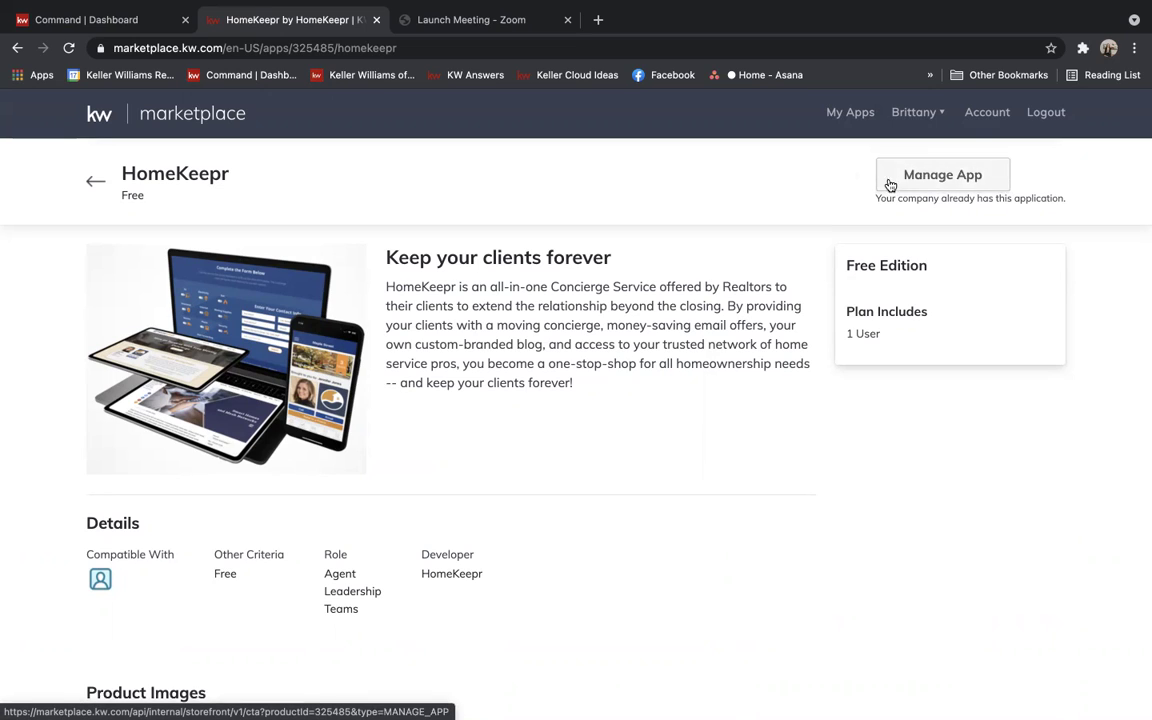
Open HomeKeepr's app management page, launch HomeKeepr from My Apps, and look over its dashboard.
click(943, 177)
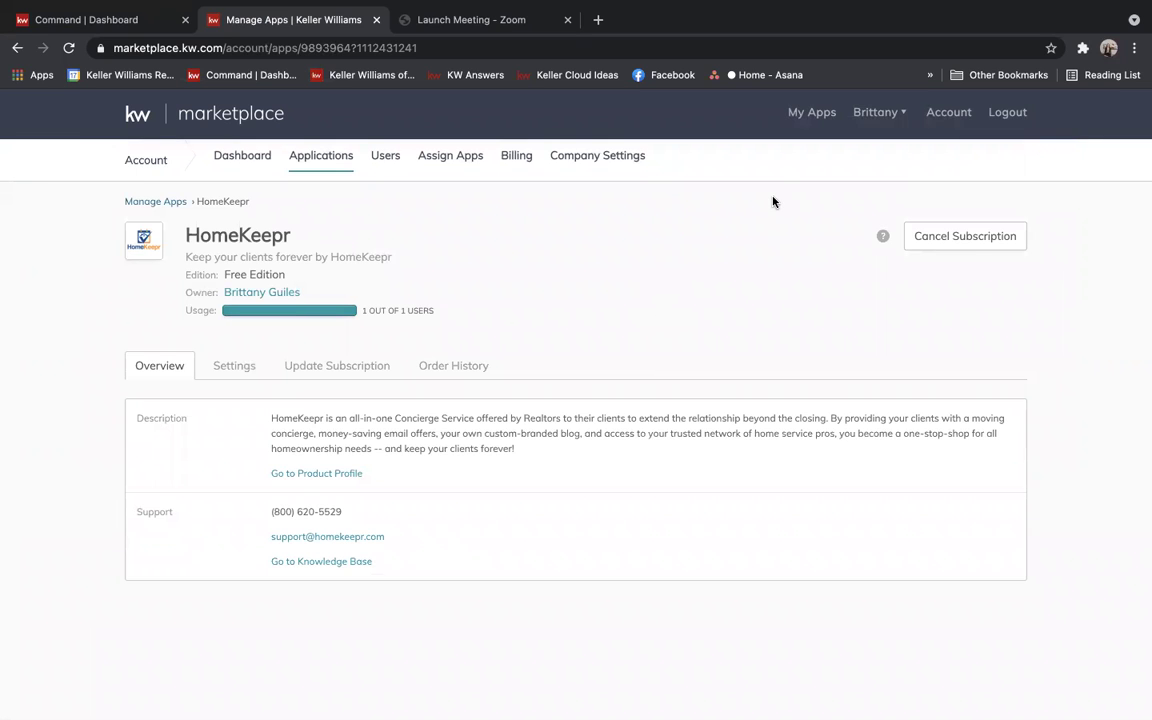
click(813, 113)
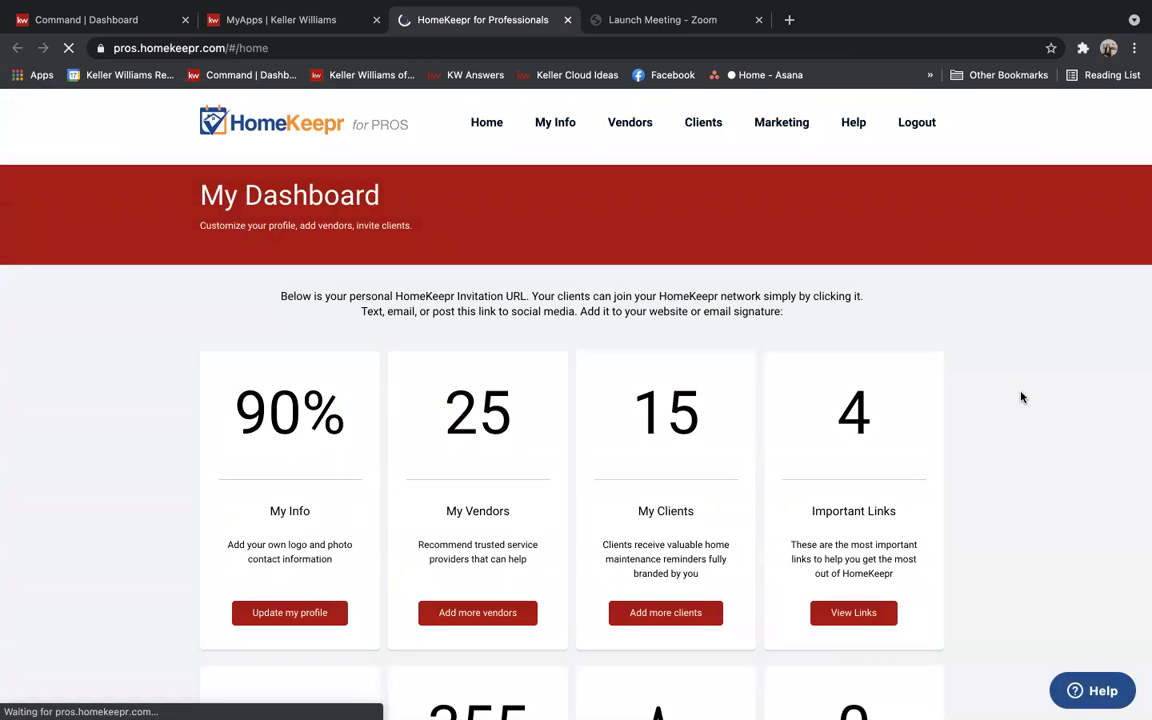
scroll(1021, 397, down, 3)
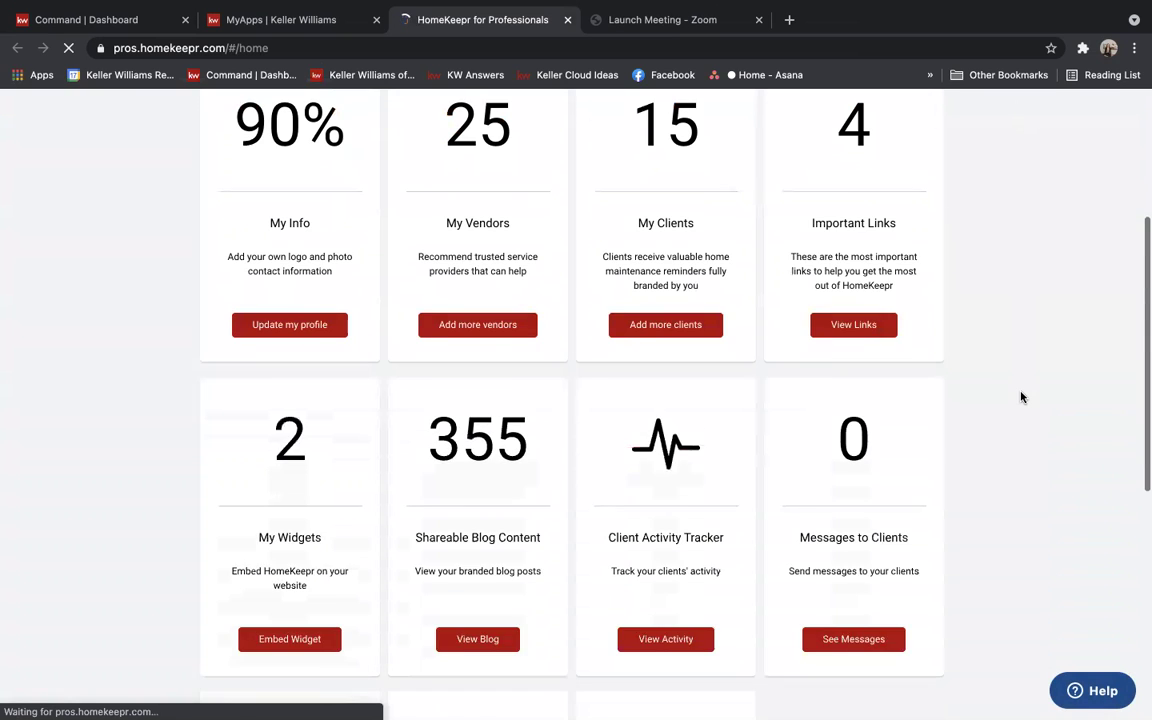
scroll(1021, 397, up, 2)
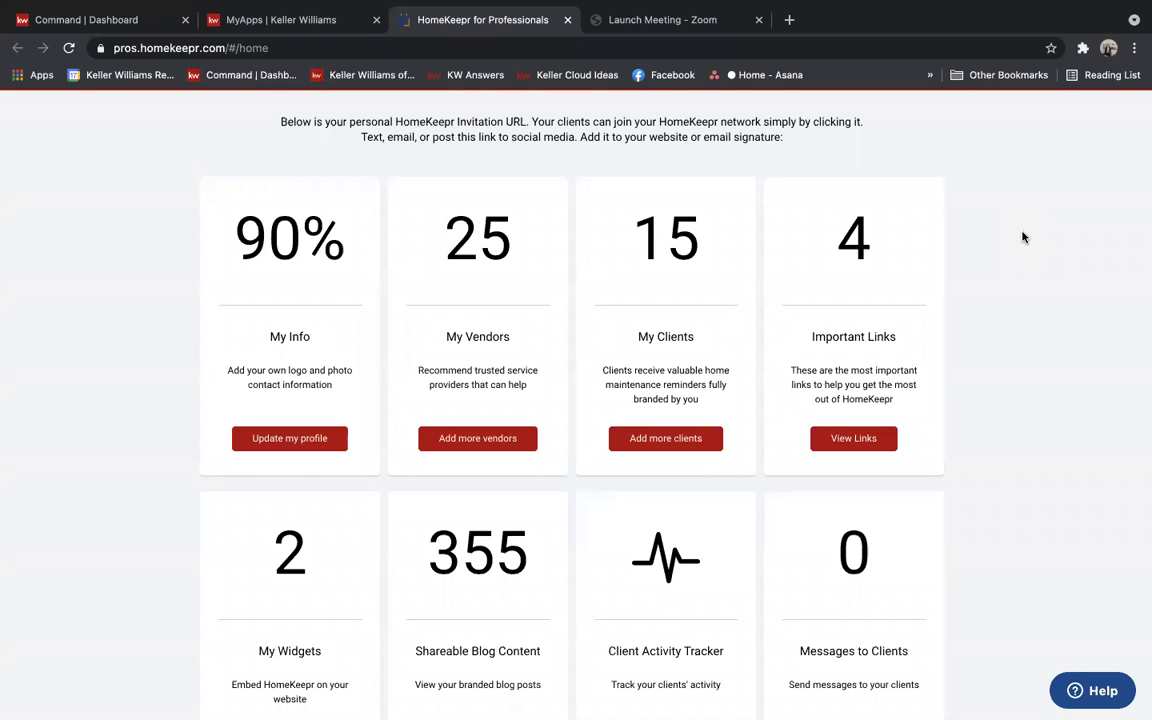
Open My Clients and review the invited clients and the invitation options.
click(645, 345)
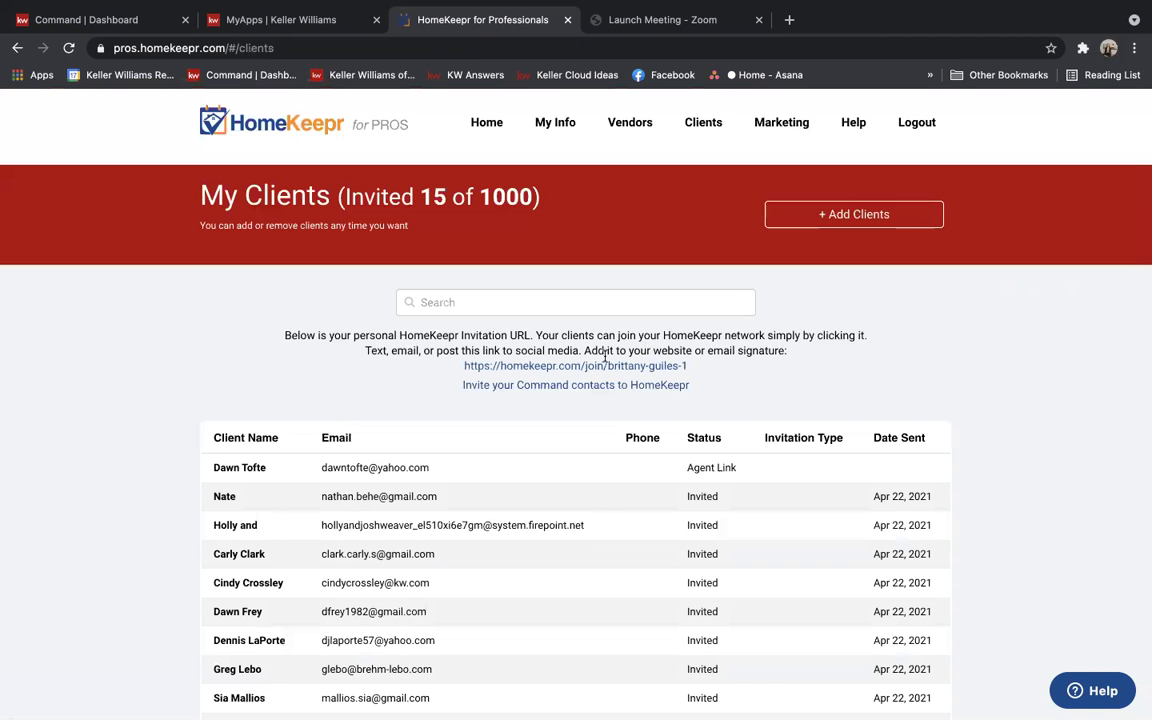
scroll(957, 370, down, 5)
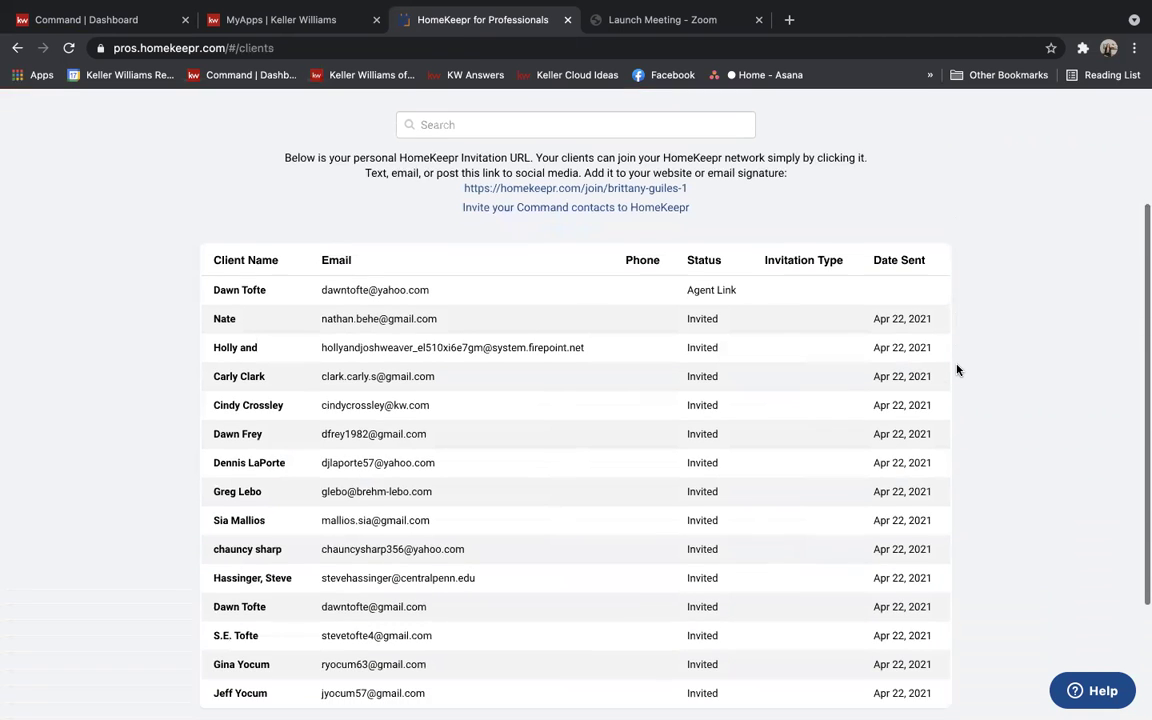
scroll(957, 370, up, 5)
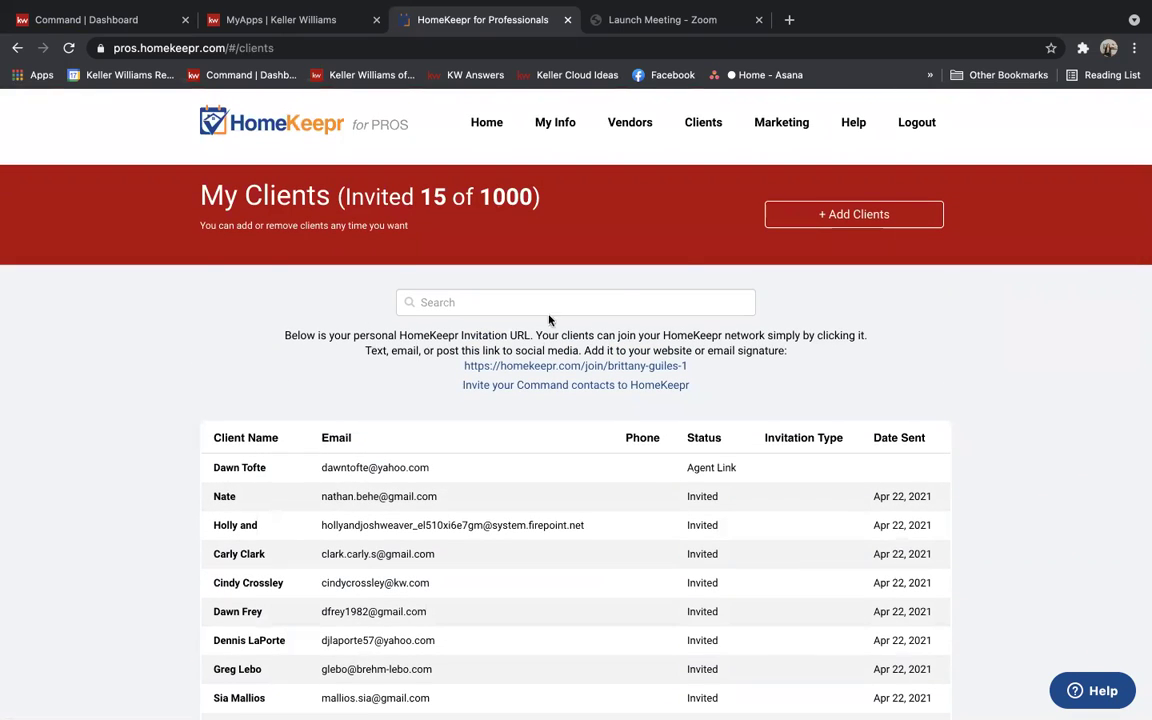
Open My Vendors and review the full vendor list, including each vendor's status and category.
click(630, 122)
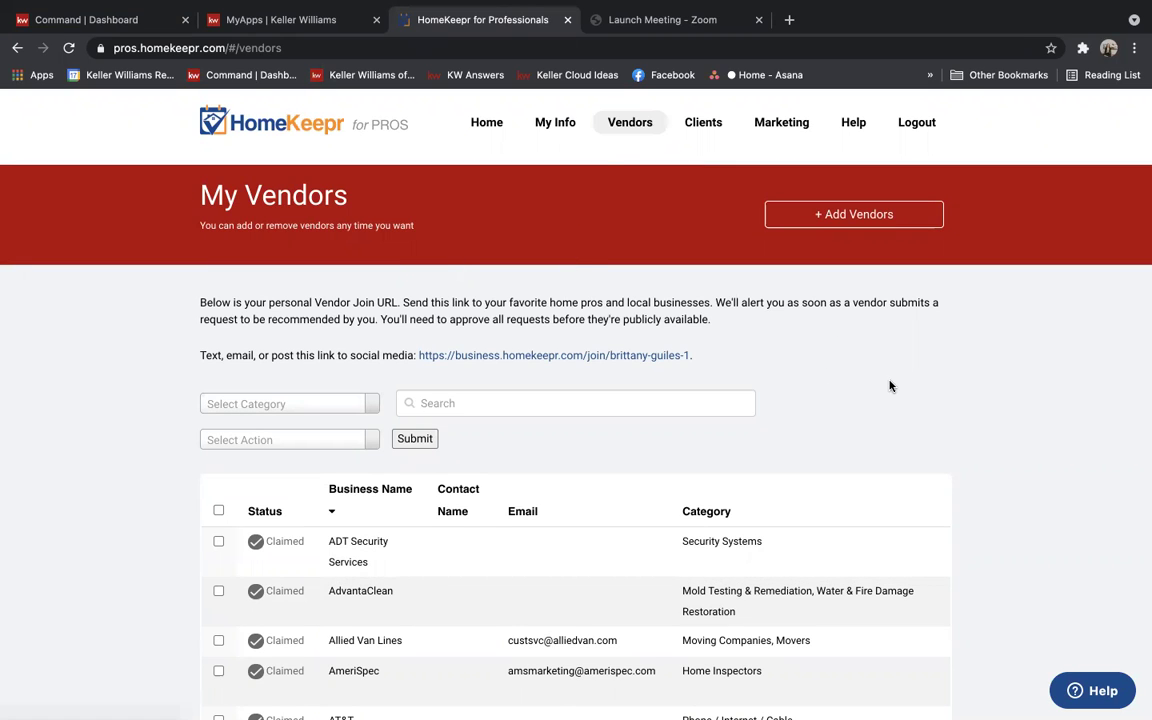
scroll(890, 386, down, 5)
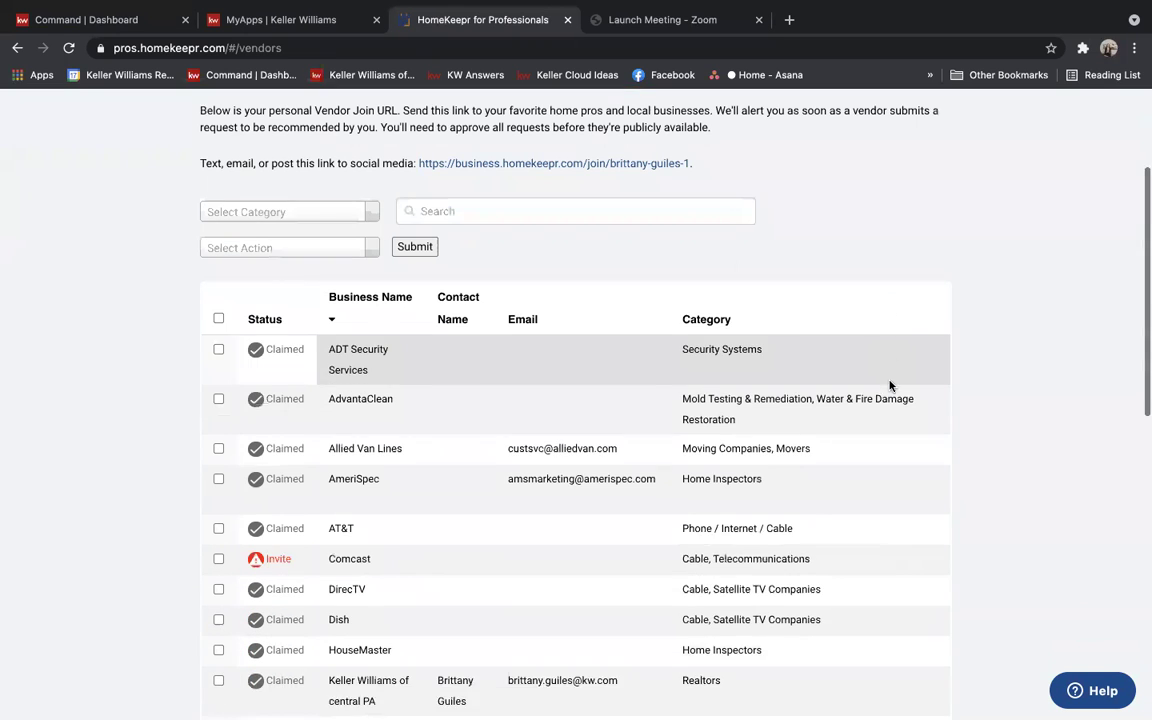
scroll(891, 386, down, 6)
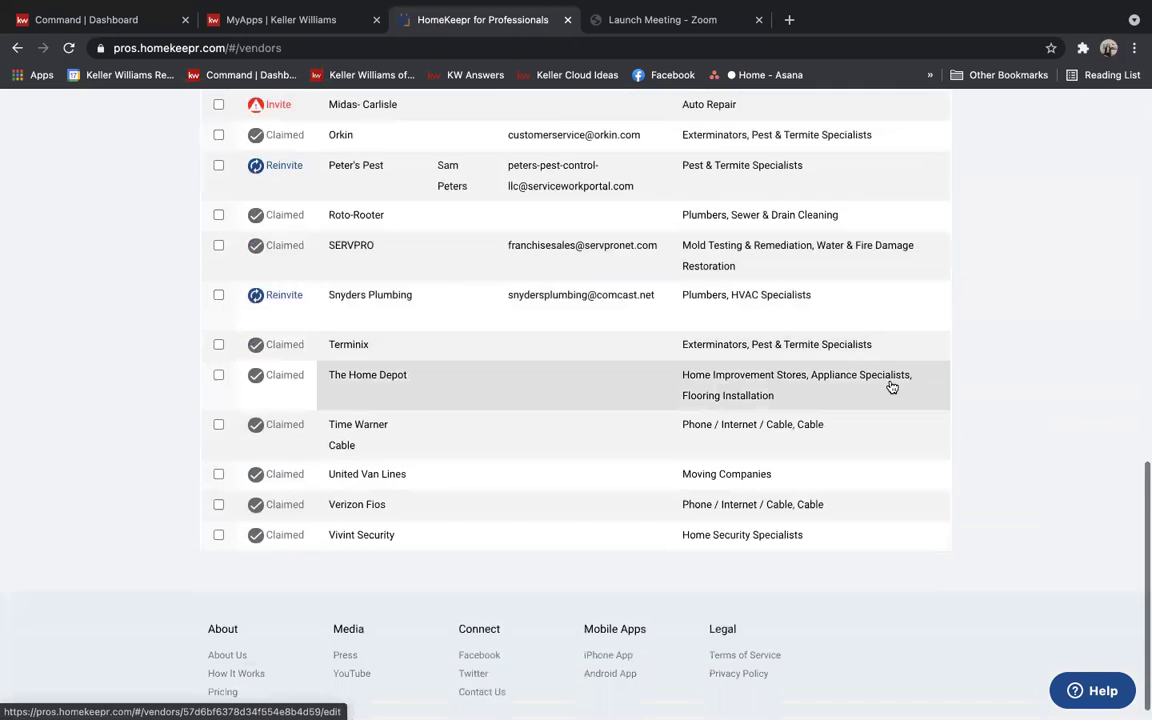
scroll(891, 386, up, 1)
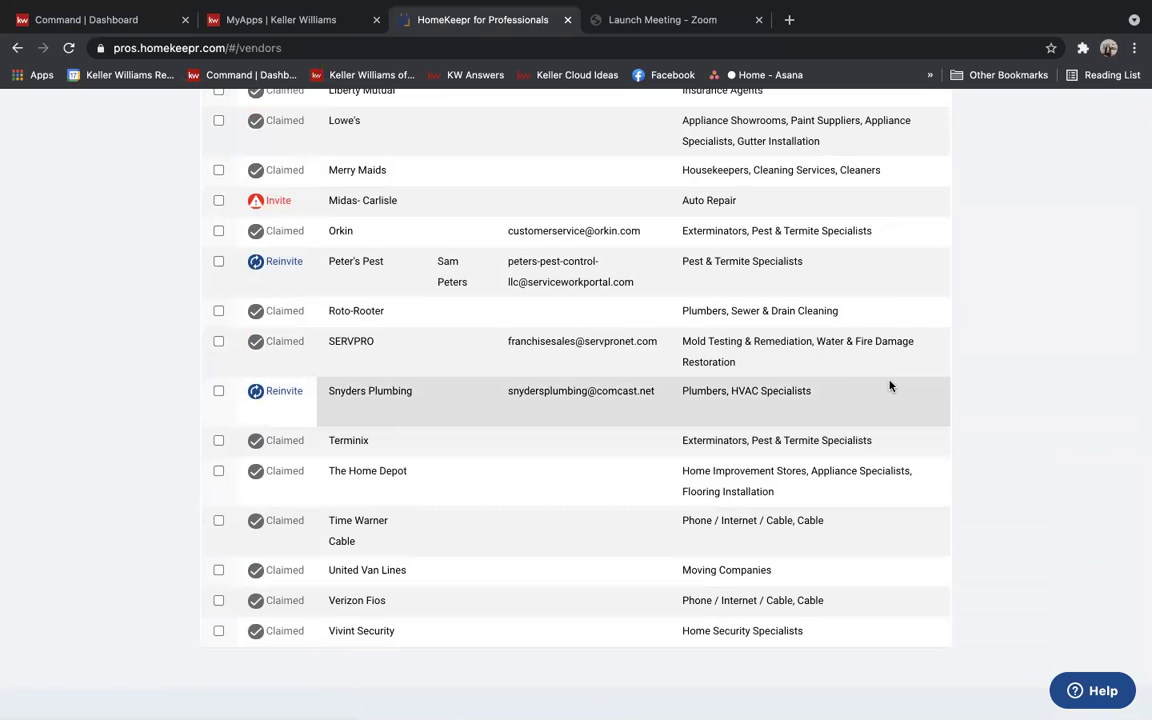
scroll(891, 386, up, 3)
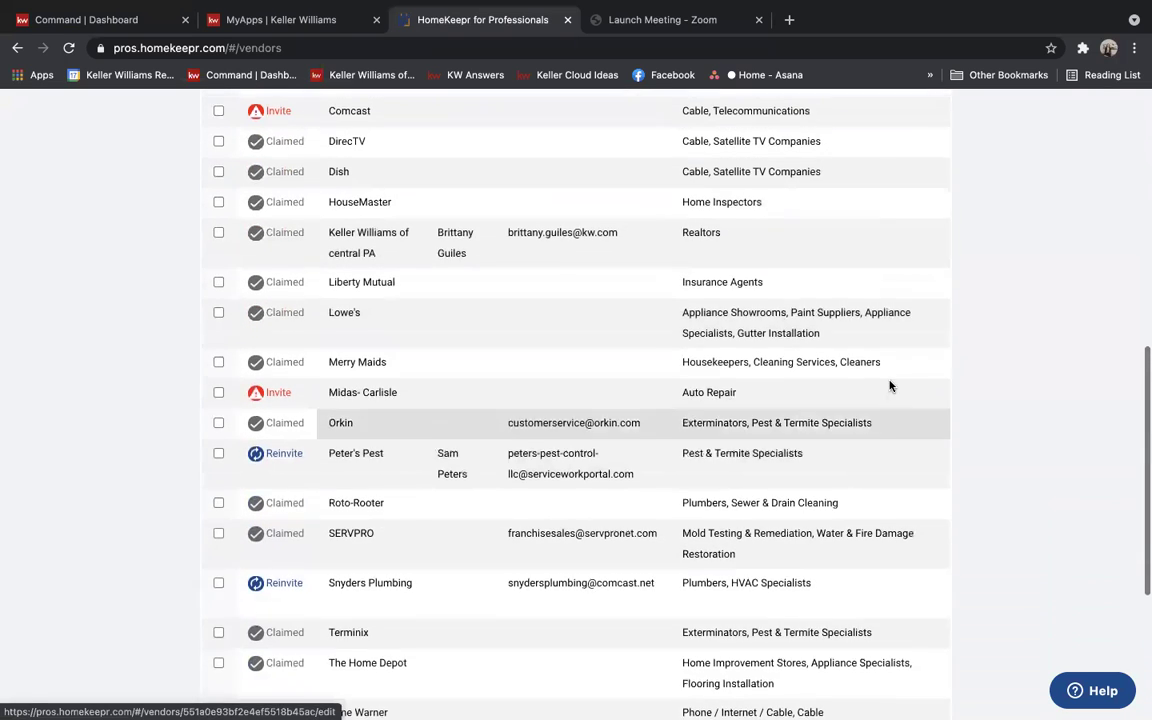
scroll(891, 386, up, 3)
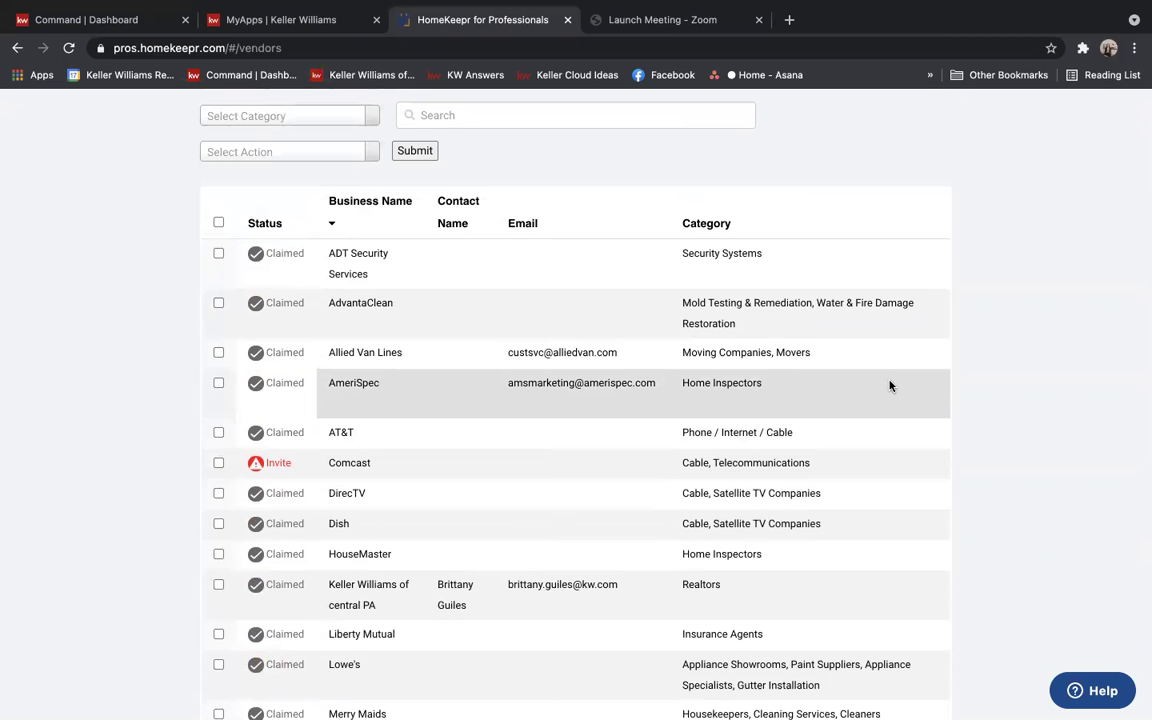
scroll(891, 386, up, 3)
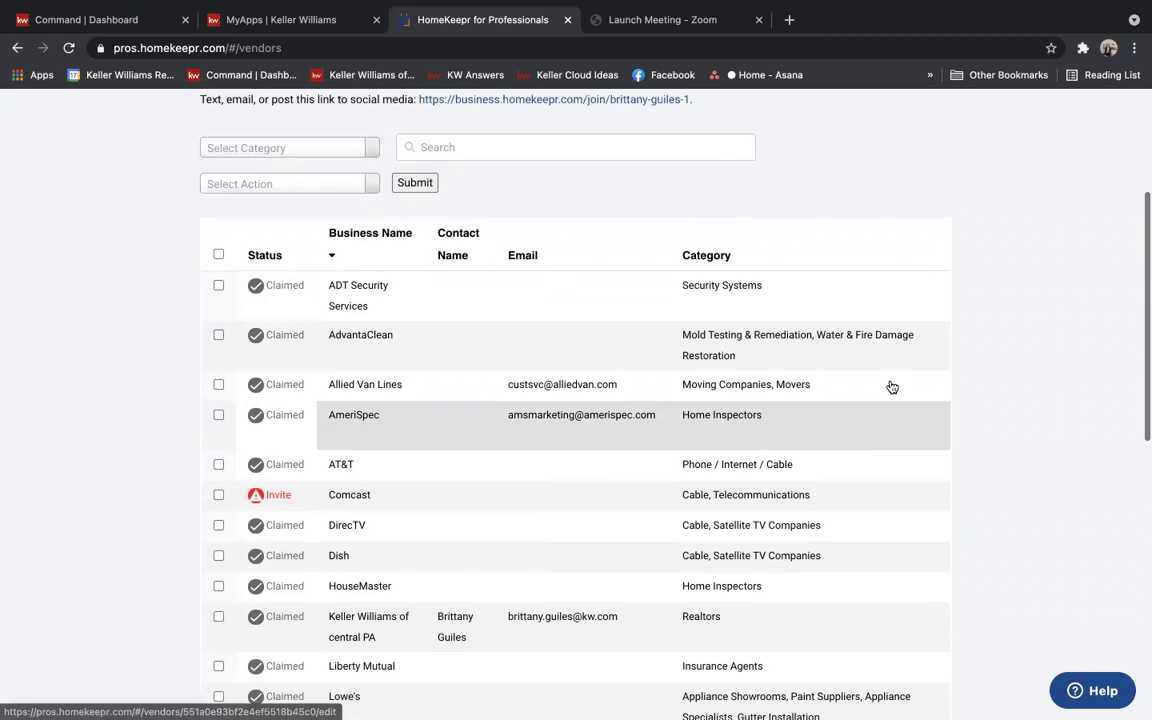
scroll(890, 386, down, 2)
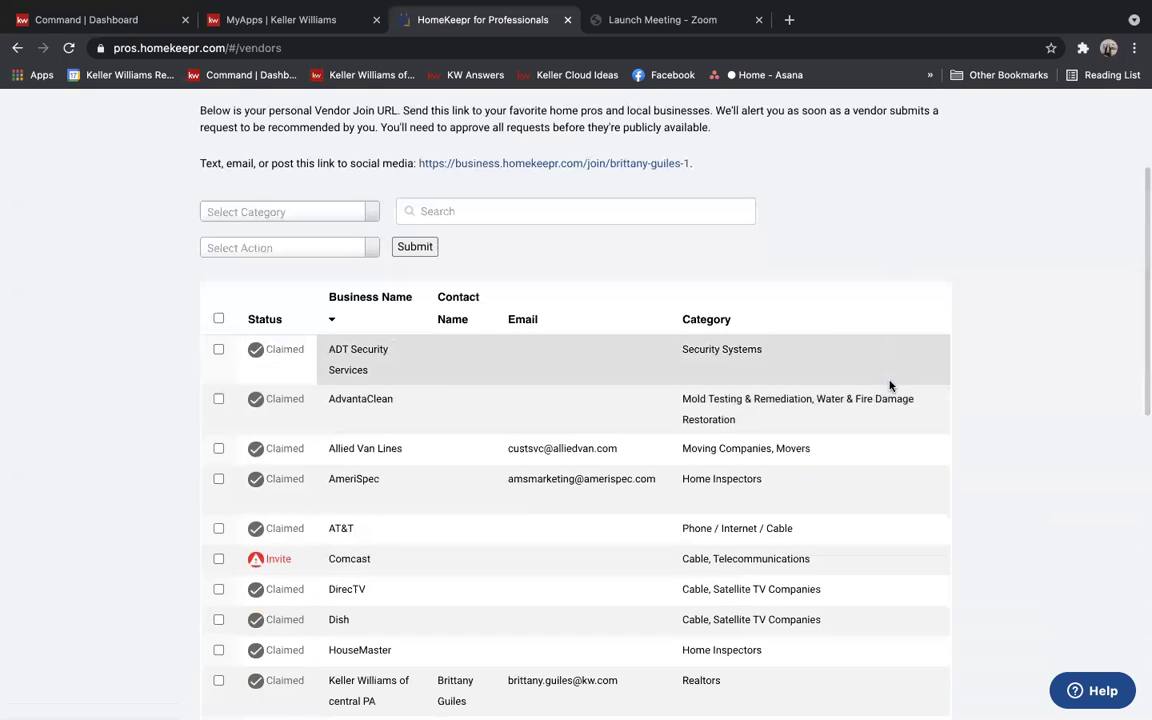
scroll(890, 386, down, 4)
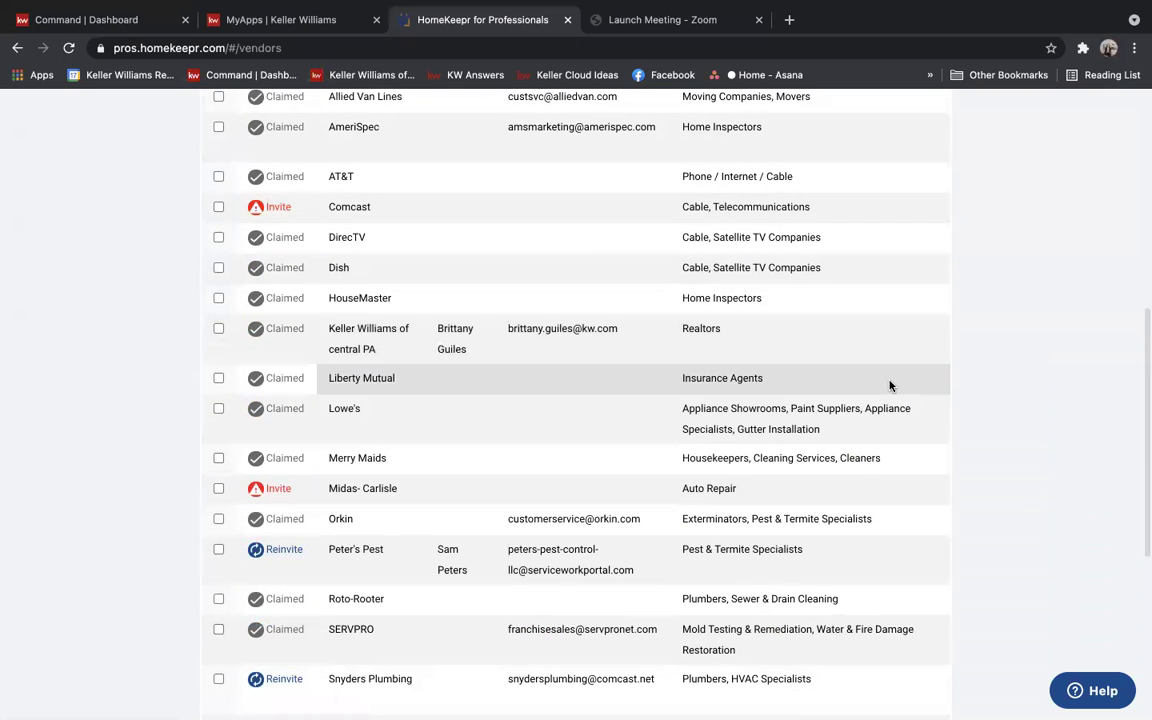
scroll(890, 386, down, 2)
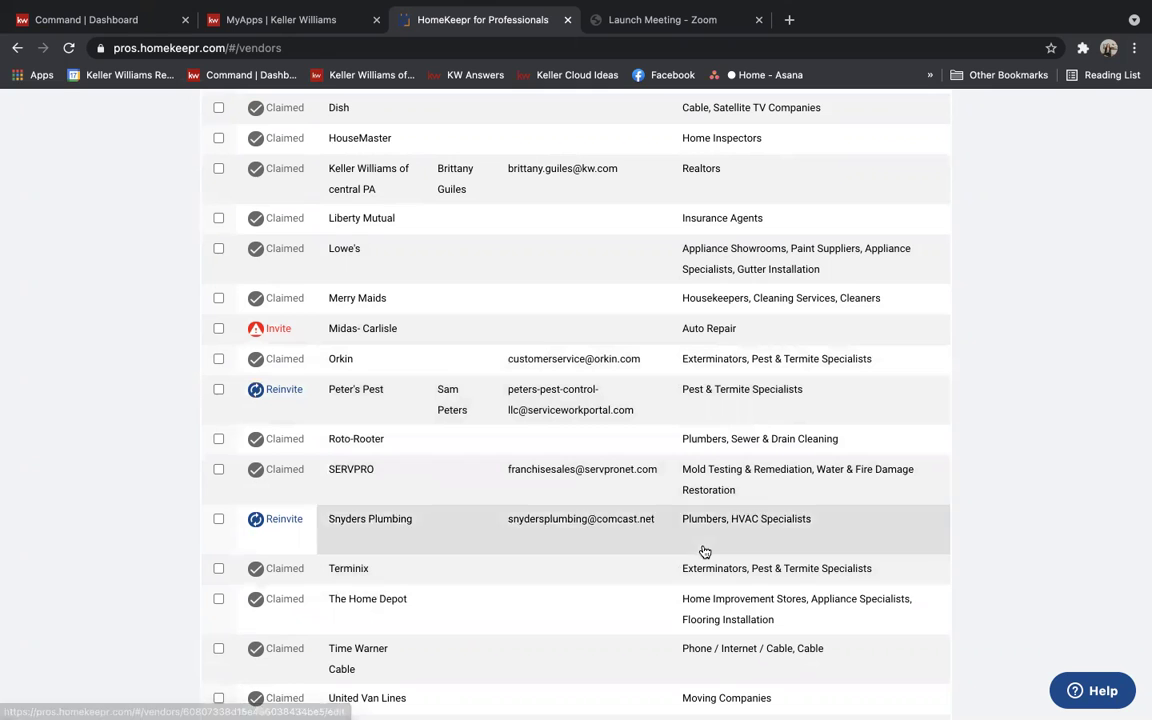
scroll(1078, 429, up, 5)
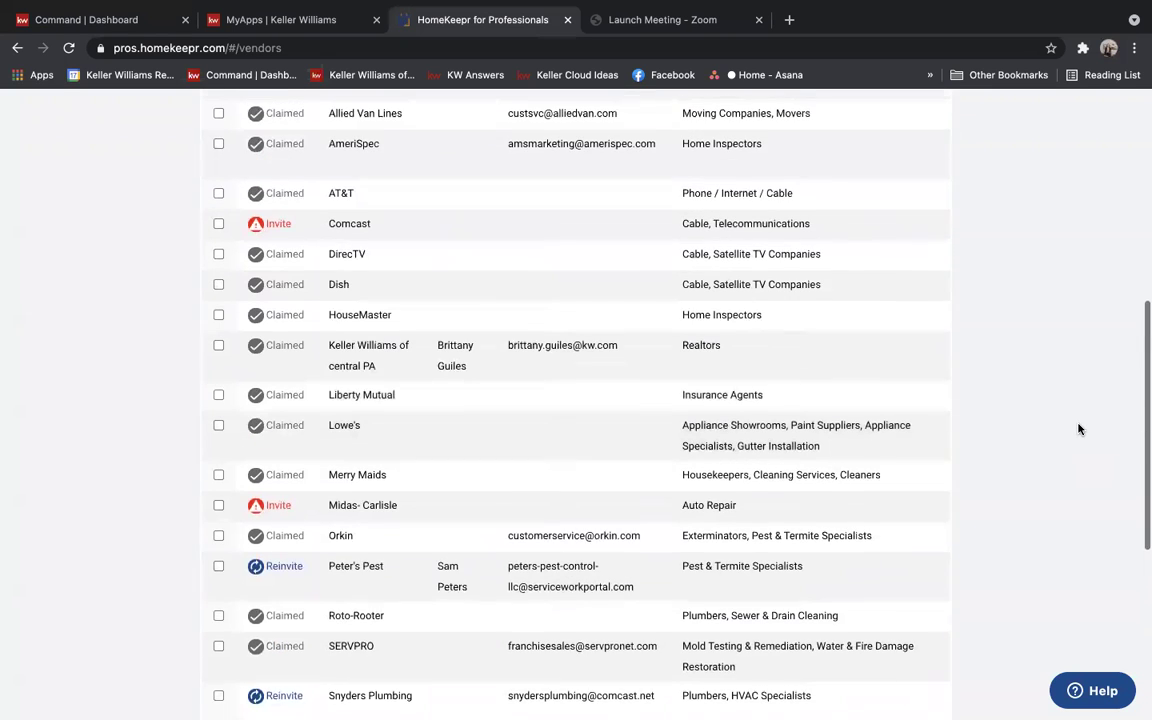
scroll(1078, 429, up, 5)
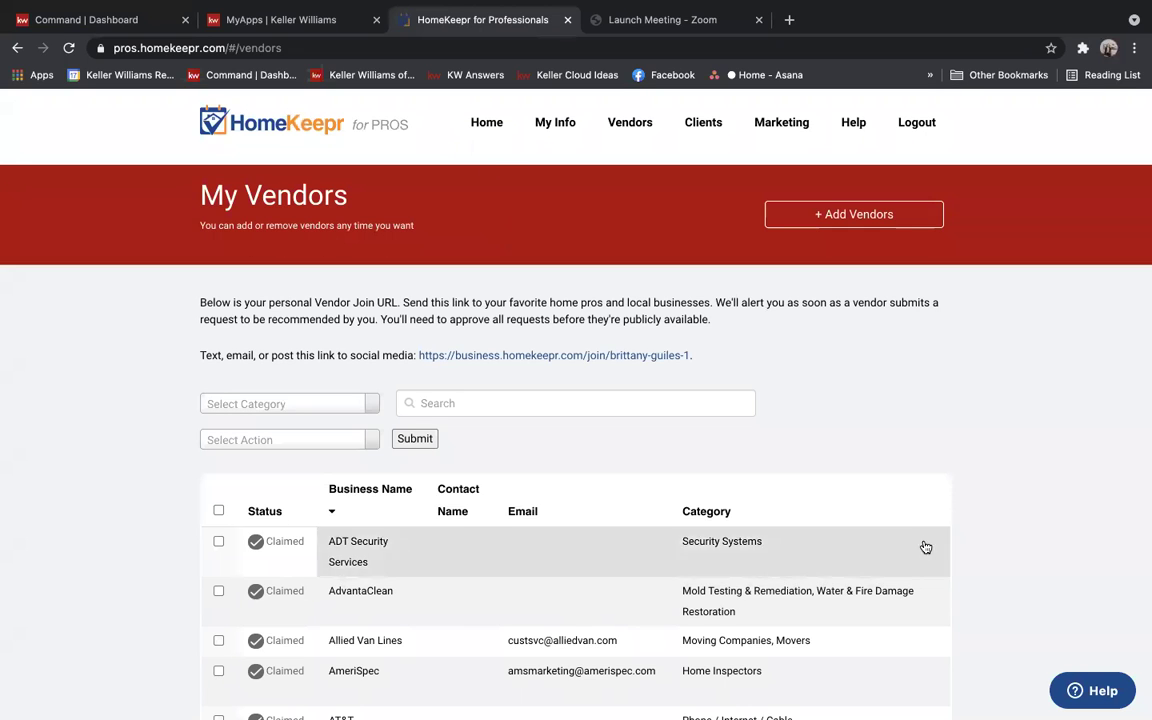
Search the HomeKeepr help for "facebook" and open the article "How do I link HomeKeepr to Facebook?".
click(1094, 699)
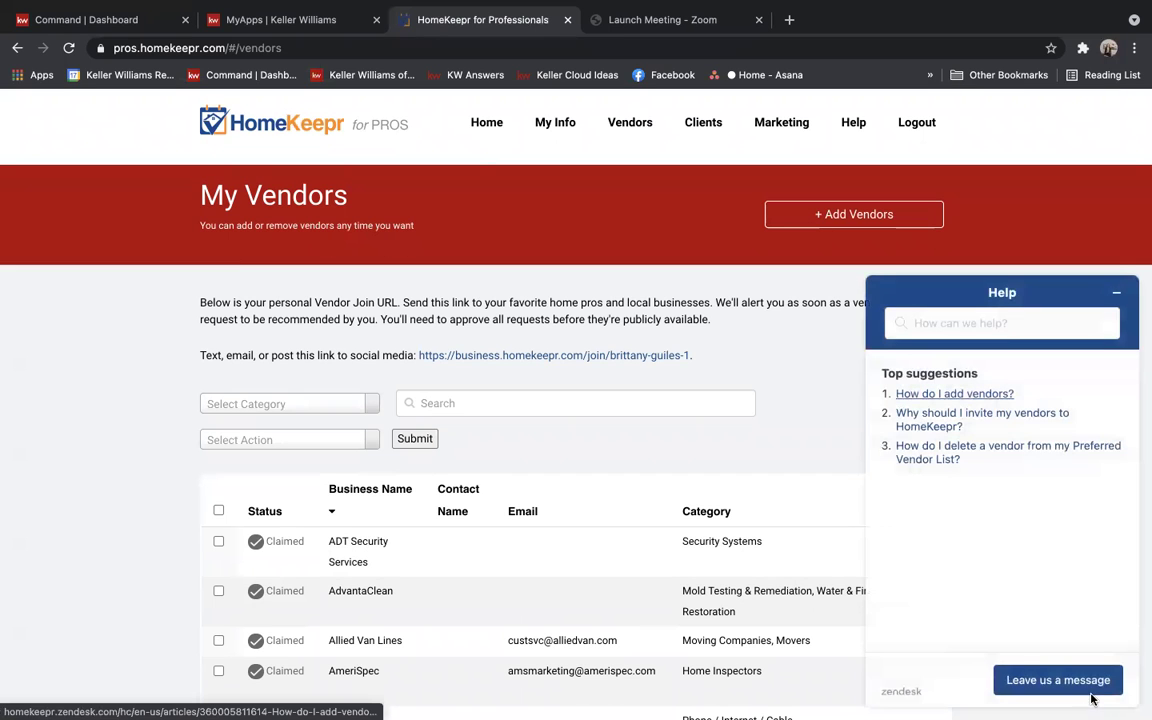
click(935, 321)
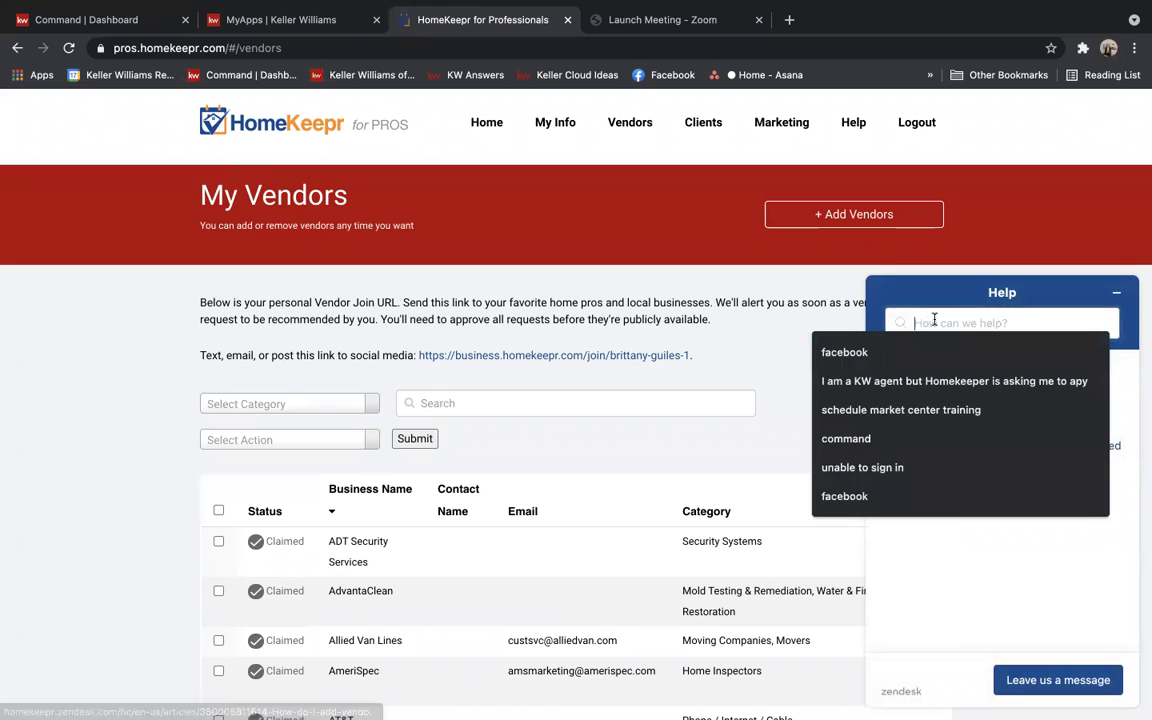
text(facebook)
key(Return)
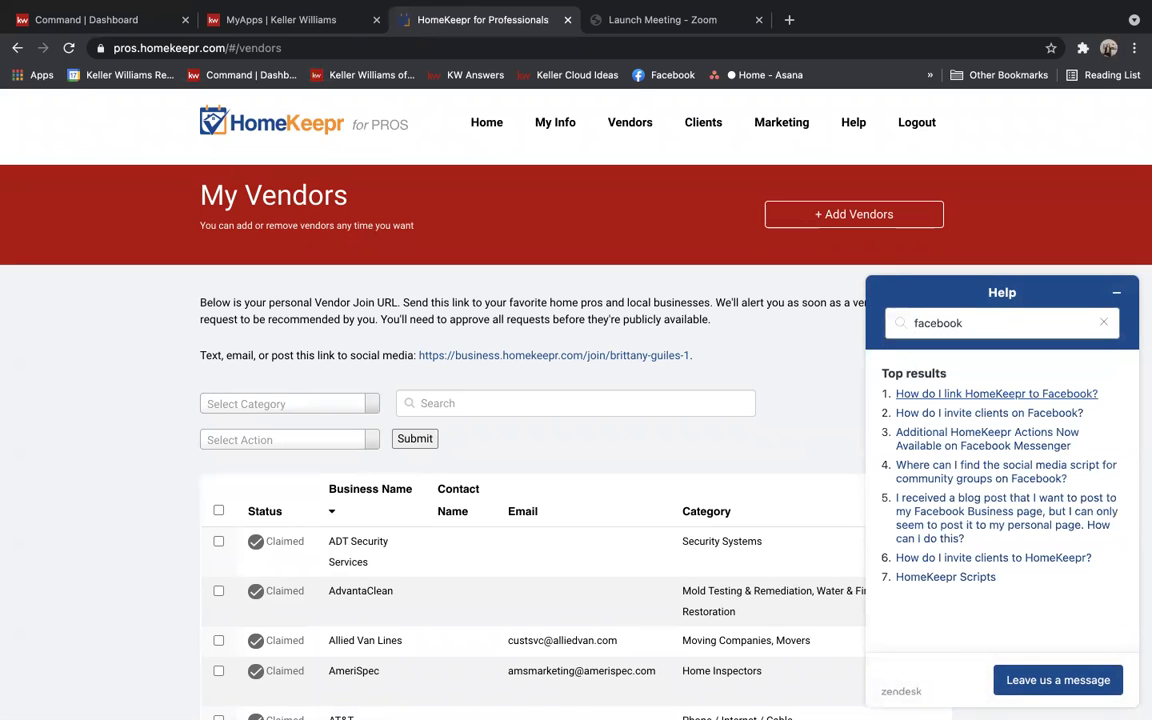
click(1015, 395)
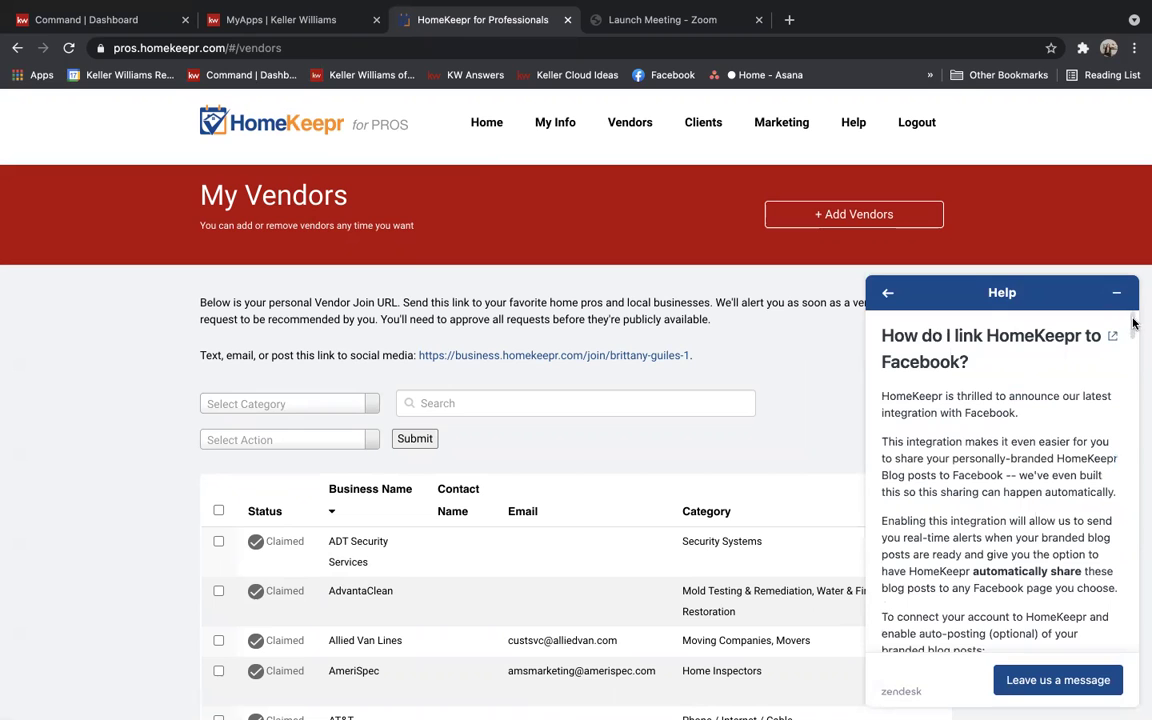
Read the Facebook linking article from its introduction through the Messenger Get Started and Log In instructions.
drag(1133, 323, 1129, 351)
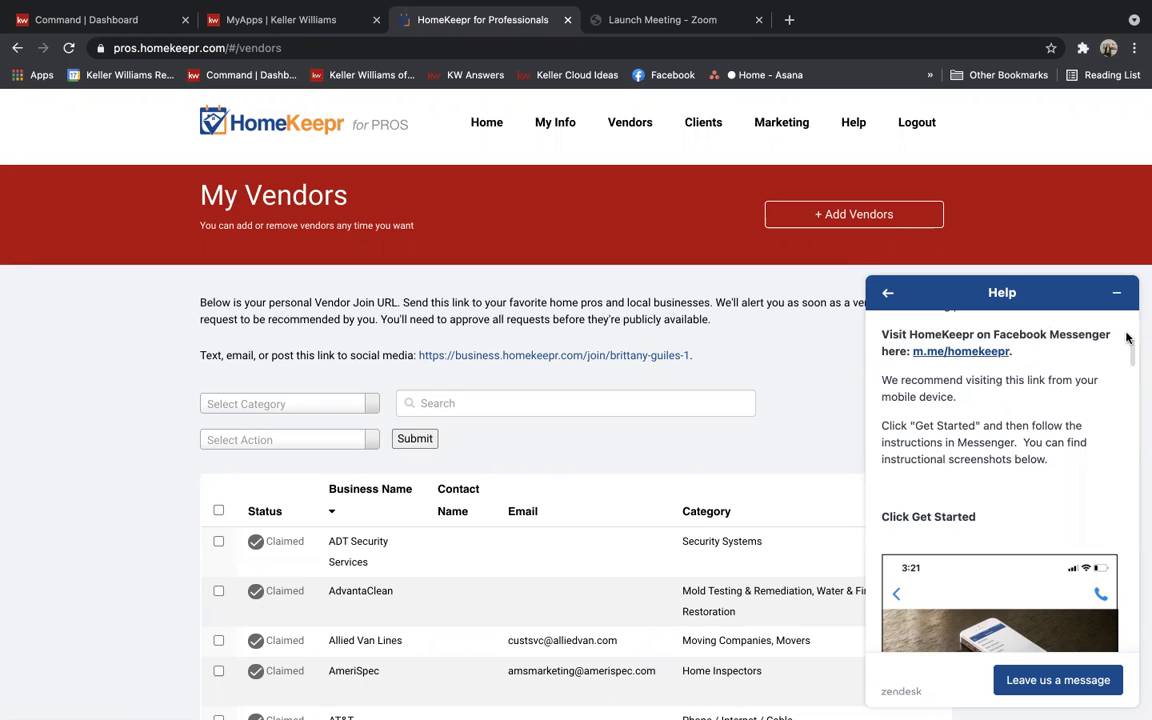
drag(1133, 352, 1126, 401)
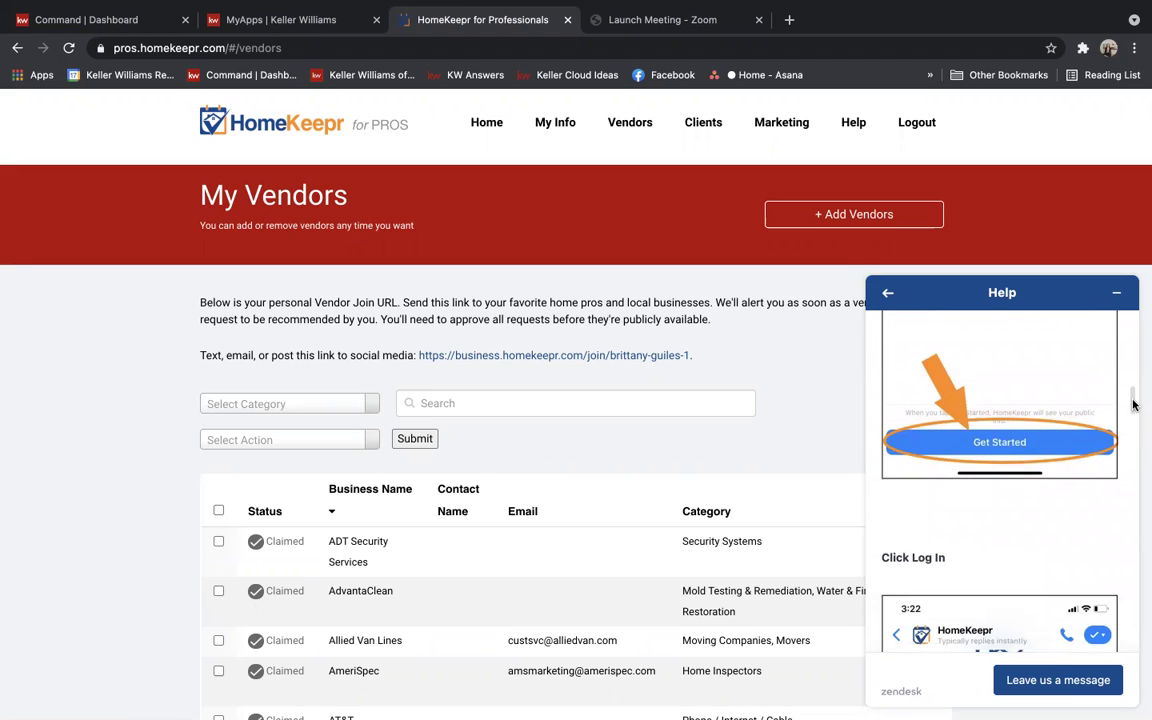
drag(1132, 400, 1125, 439)
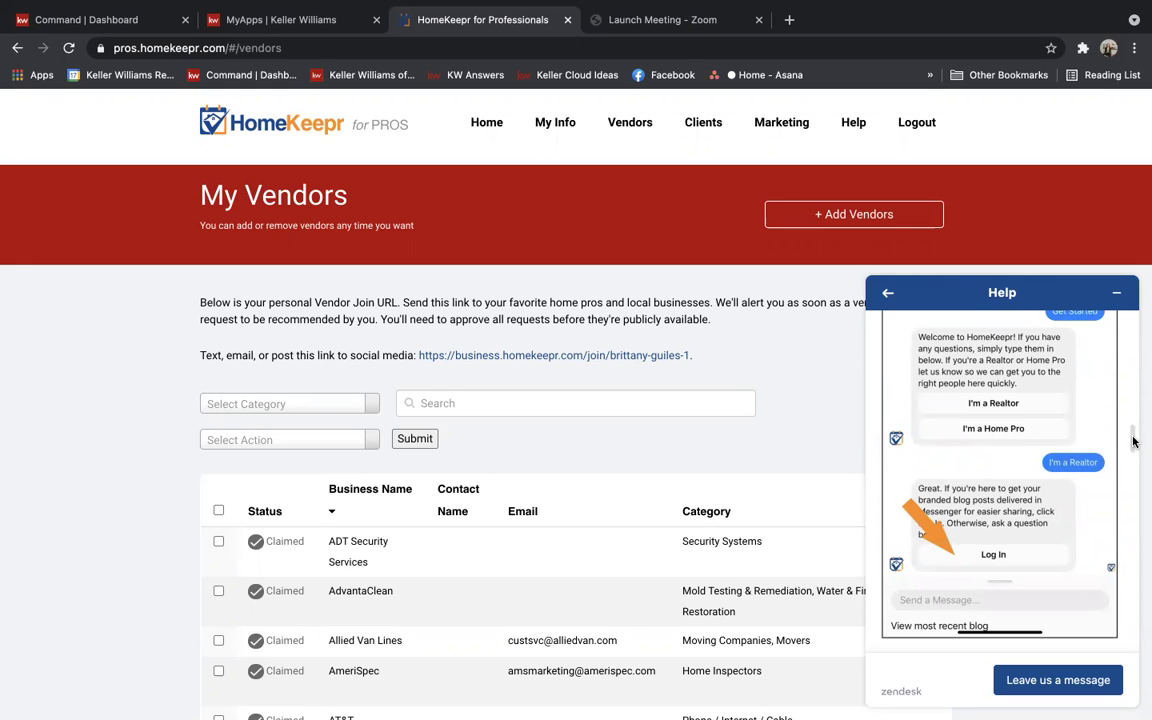
drag(1133, 442, 1131, 455)
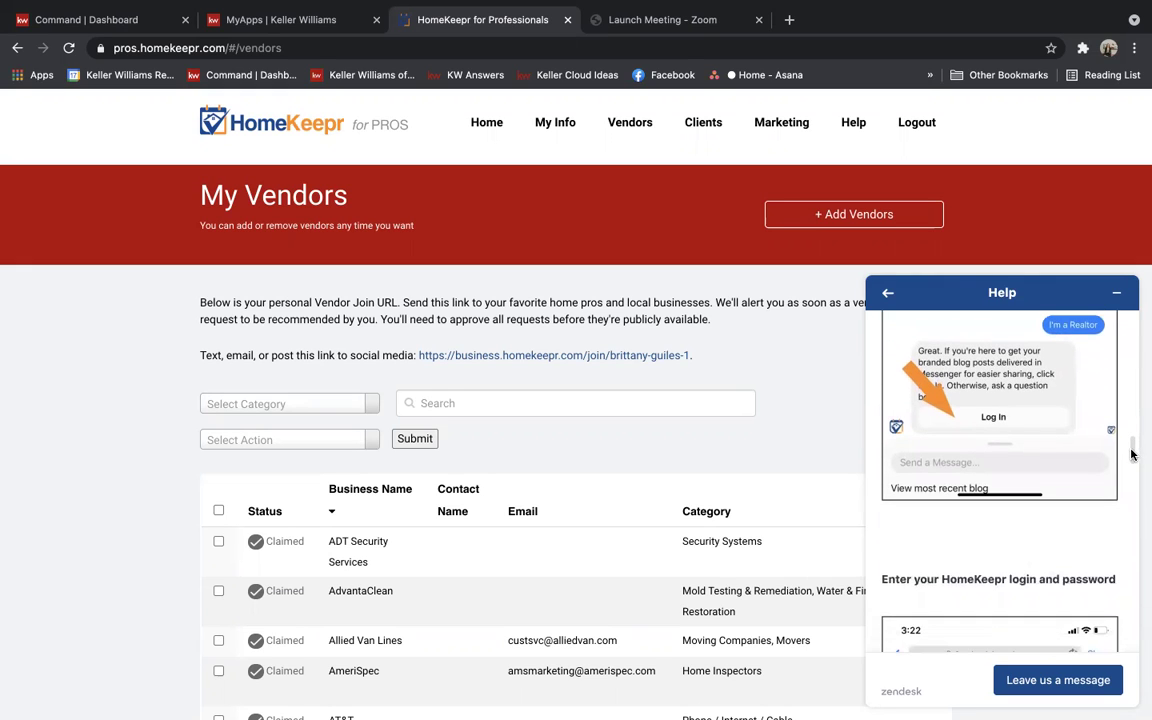
Open the My Info profile and examine the login email and password fields.
click(556, 124)
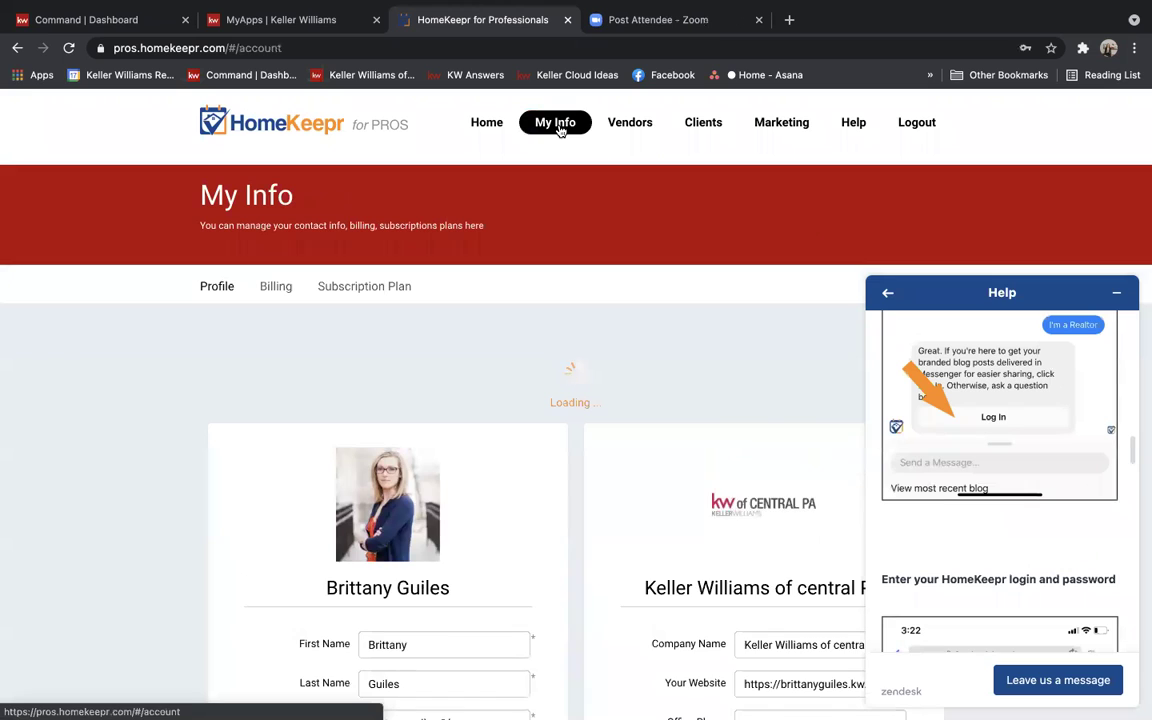
scroll(566, 321, down, 3)
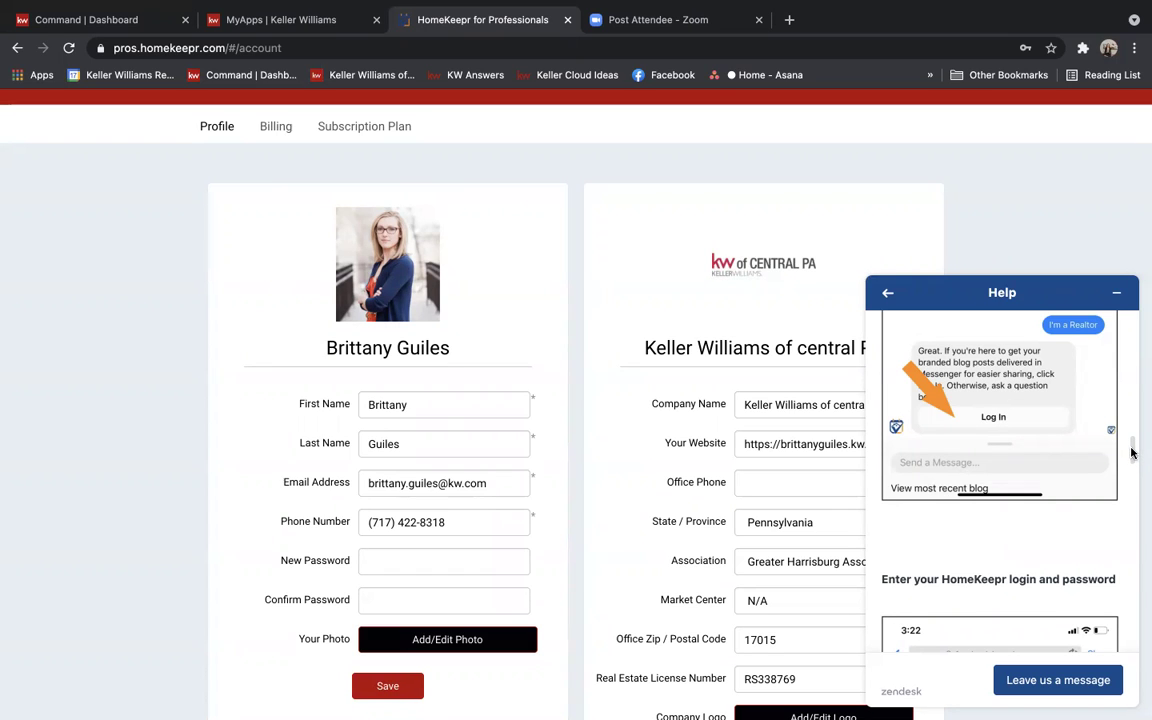
Read the article's remaining instructions on auto-posting the blog, granting Facebook permission and selecting the page to post to.
drag(1131, 452, 1126, 528)
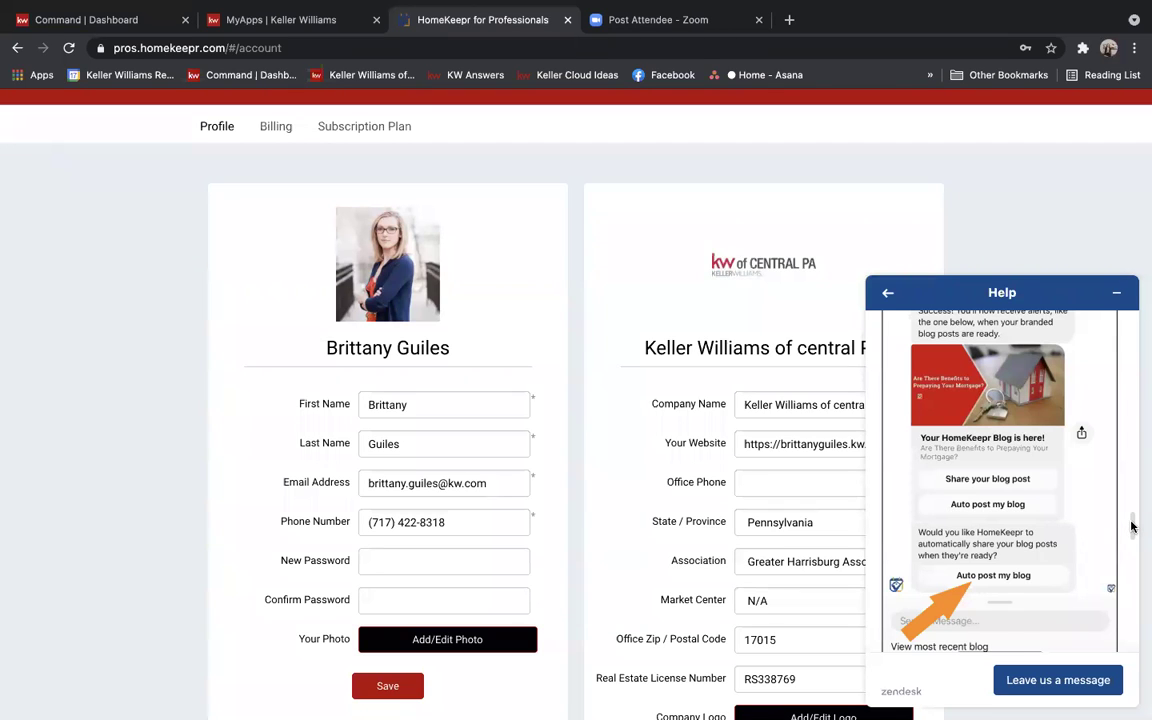
drag(1133, 526, 1129, 573)
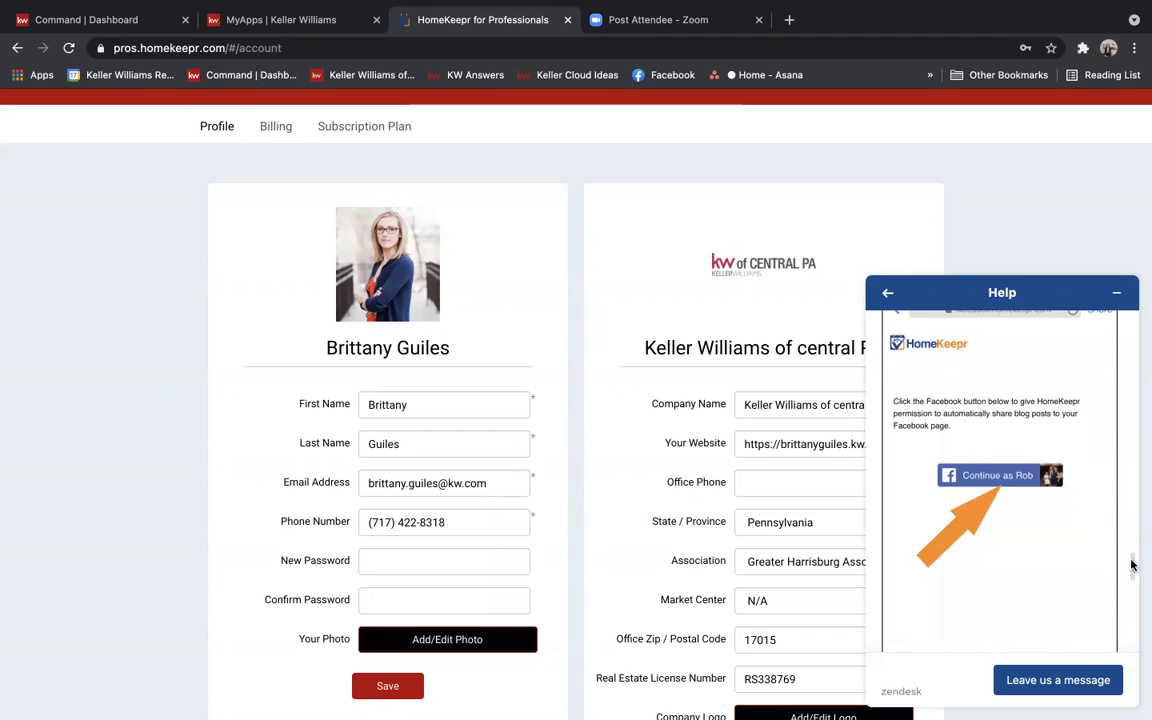
drag(1131, 566, 1133, 622)
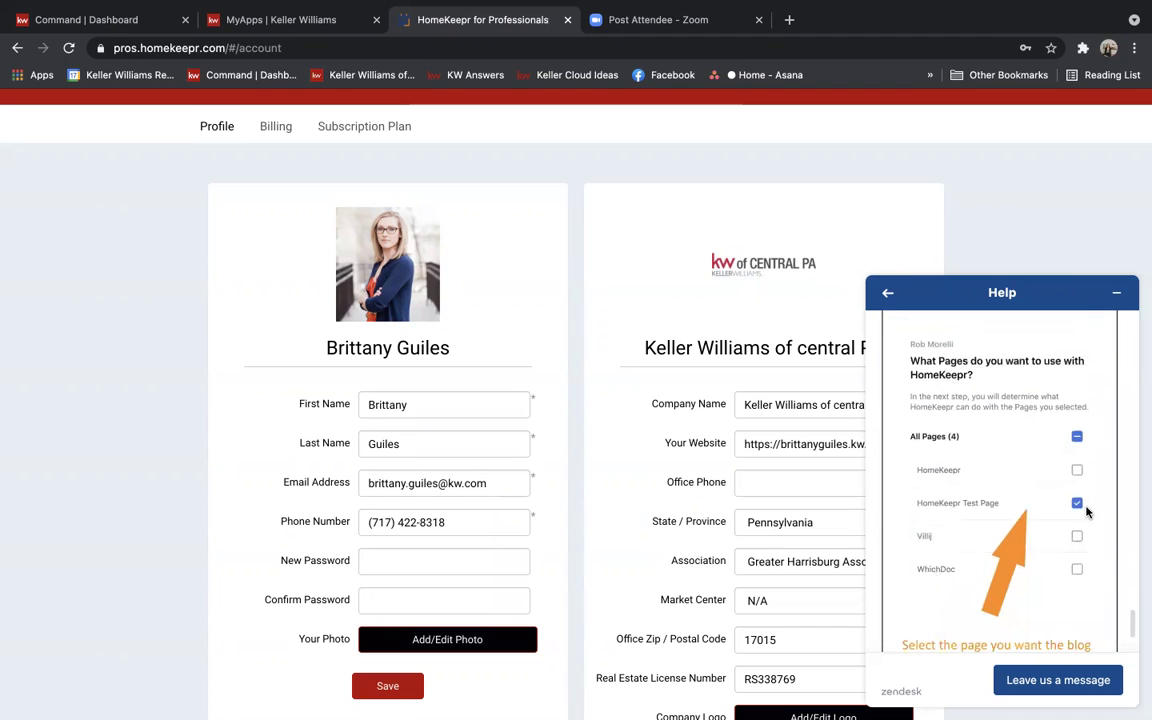
scroll(1133, 626, down, 3)
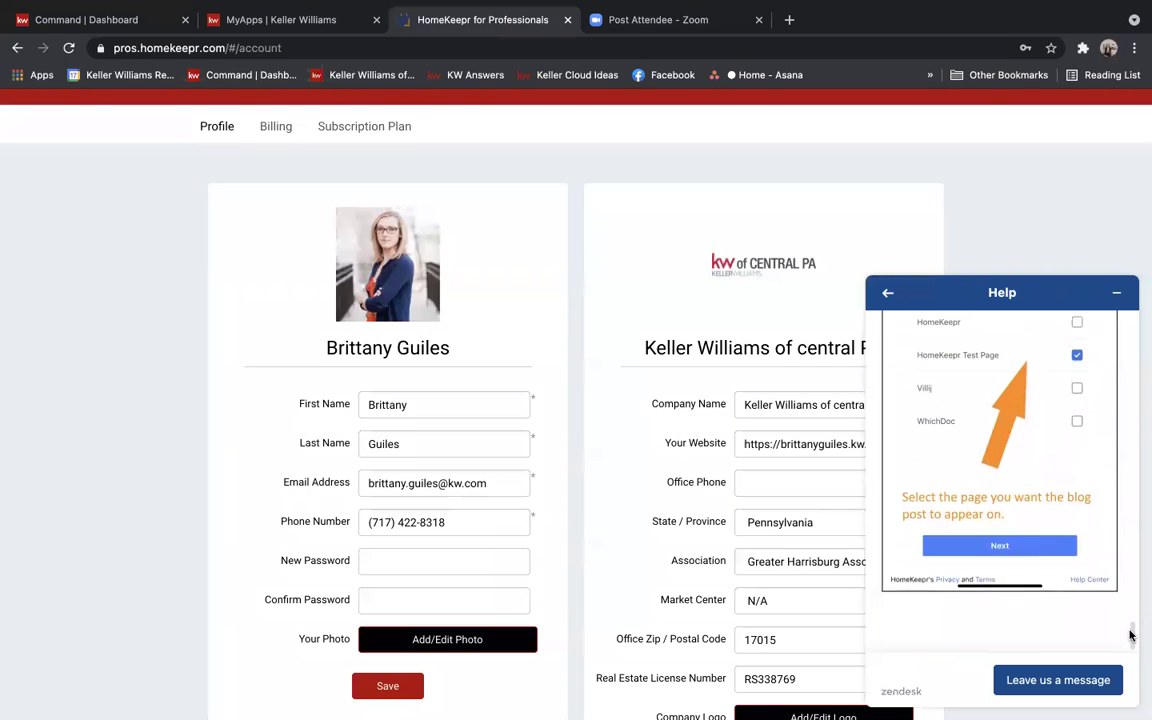